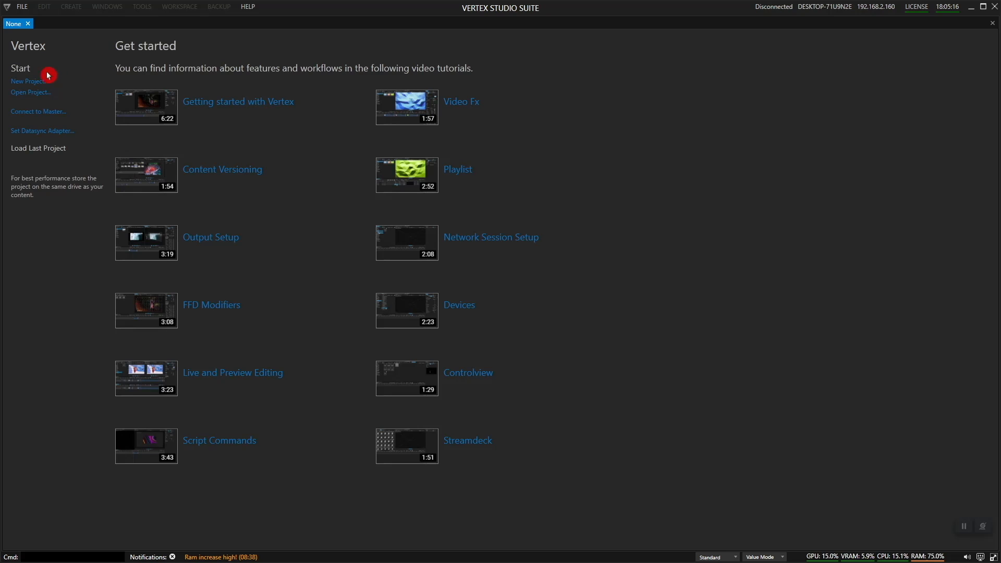
# - Create a new project named "our project" in the Projects folder
pyautogui.click(31, 82)
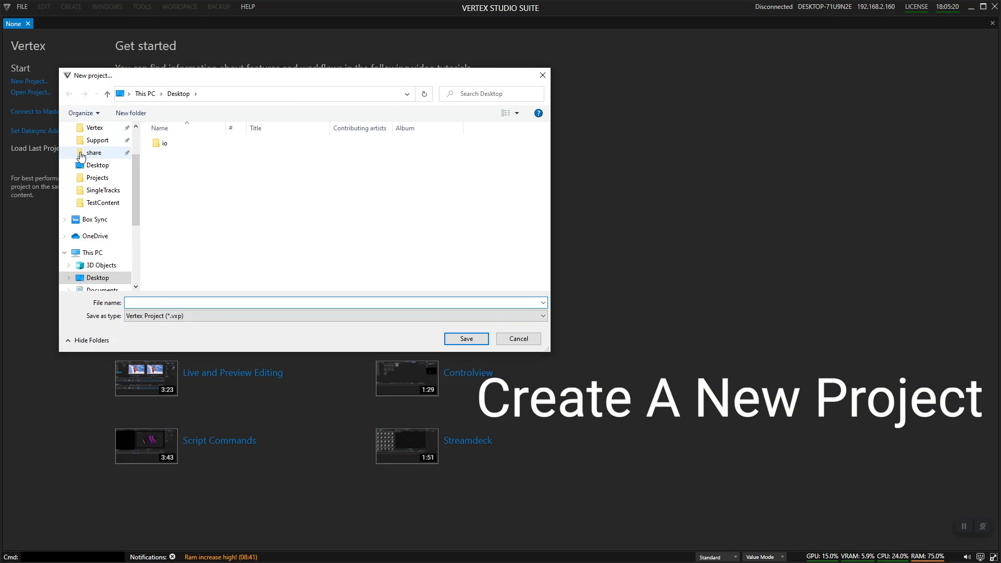
pyautogui.click(108, 179)
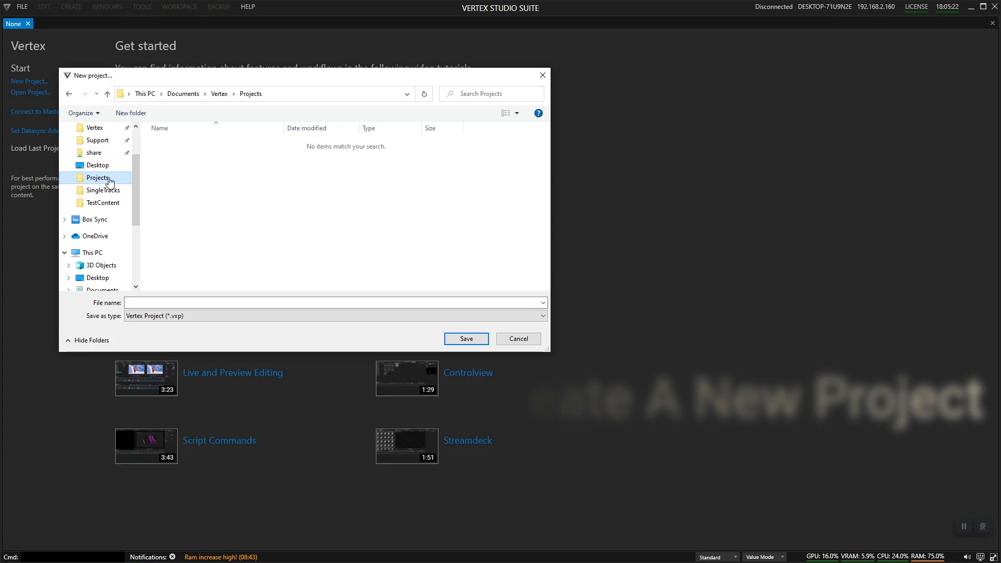
pyautogui.click(158, 302)
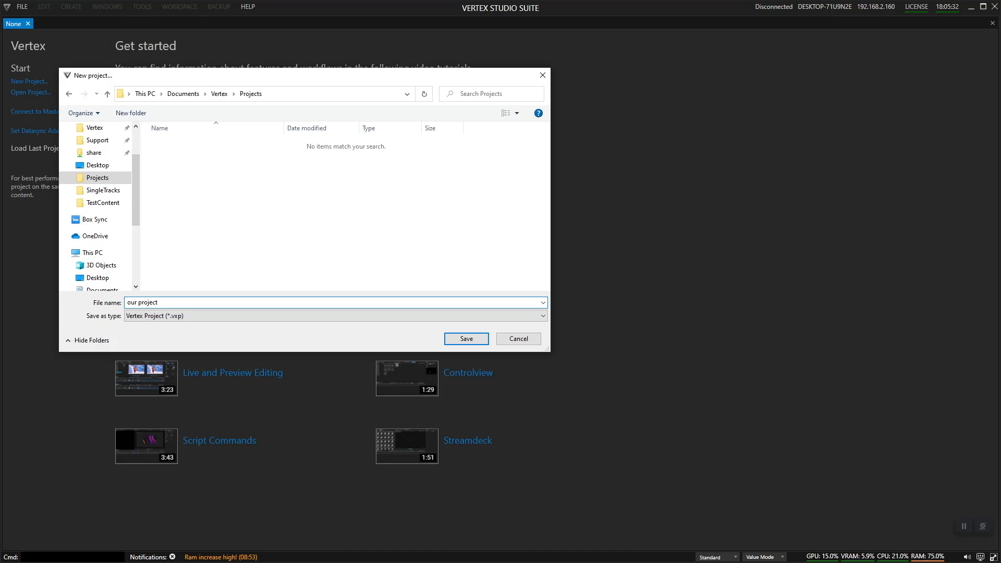
pyautogui.press('Return')
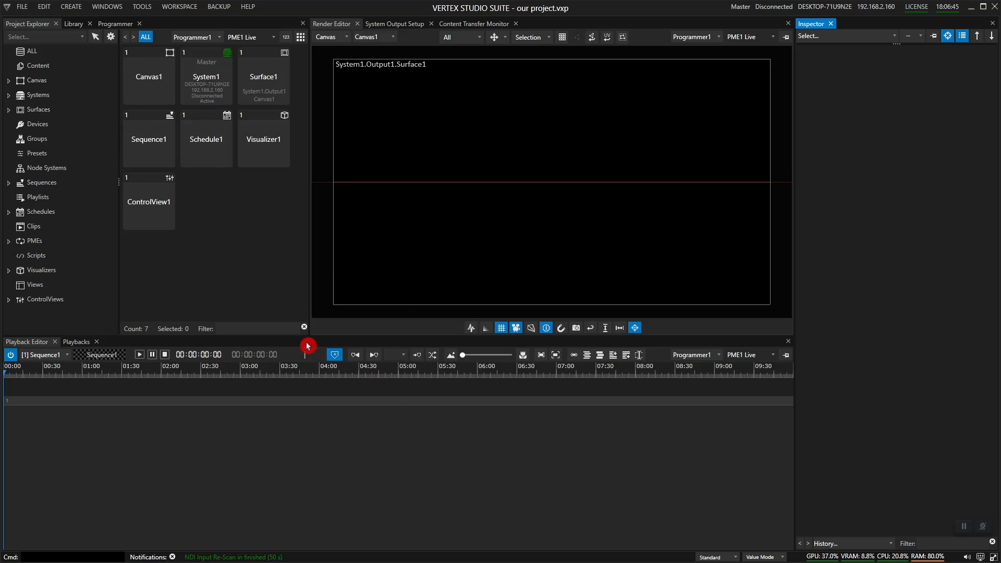
# - Import the video file Teaser.mov from the TestContent folder into the project's content
pyautogui.click(51, 69)
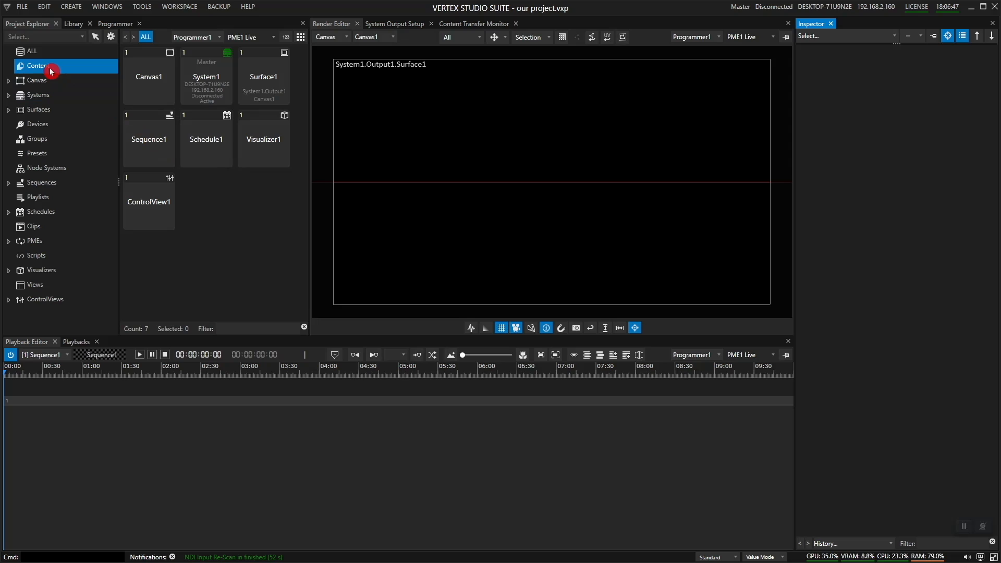
pyautogui.rightClick(46, 69)
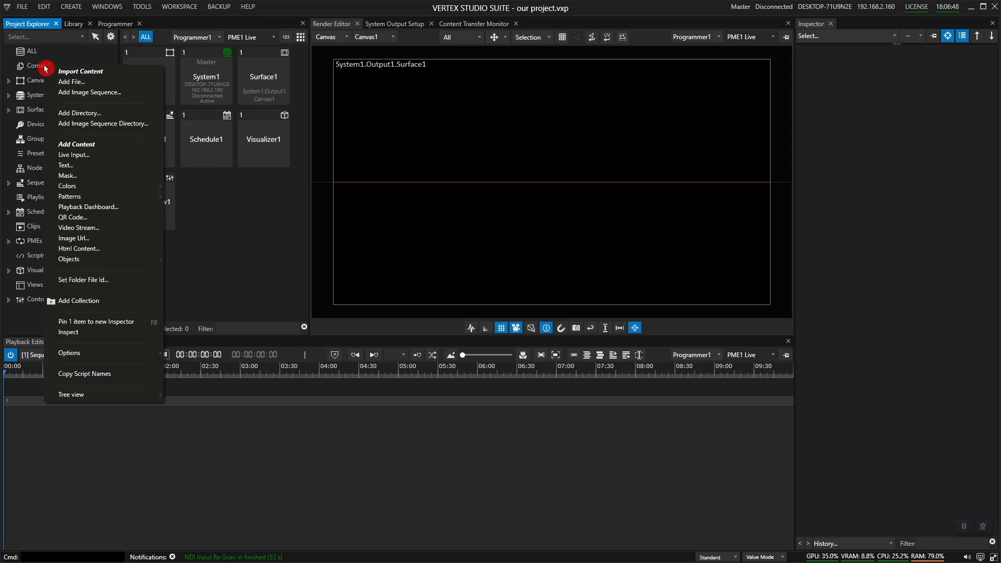
pyautogui.click(73, 82)
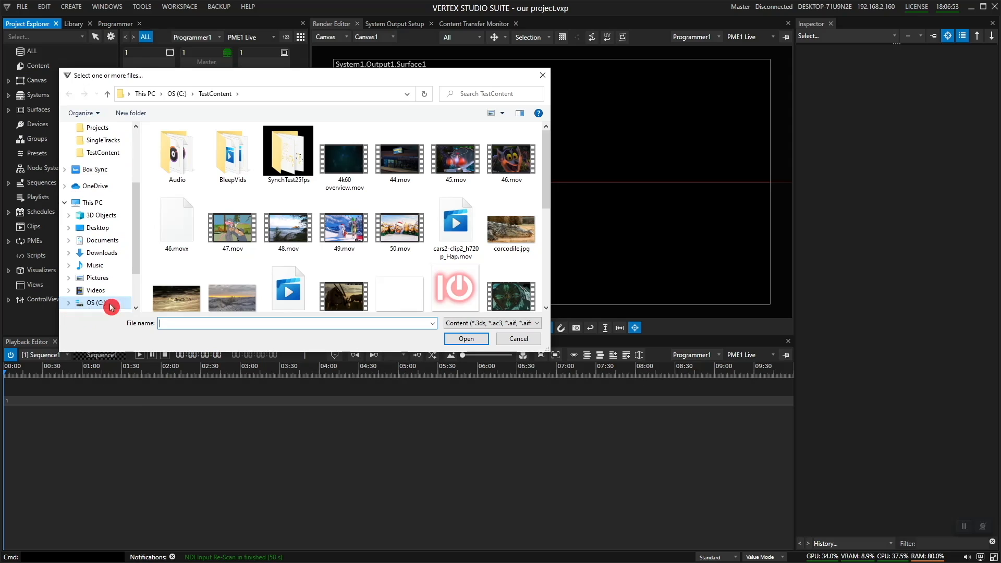
pyautogui.scroll(-3, 443, 293)
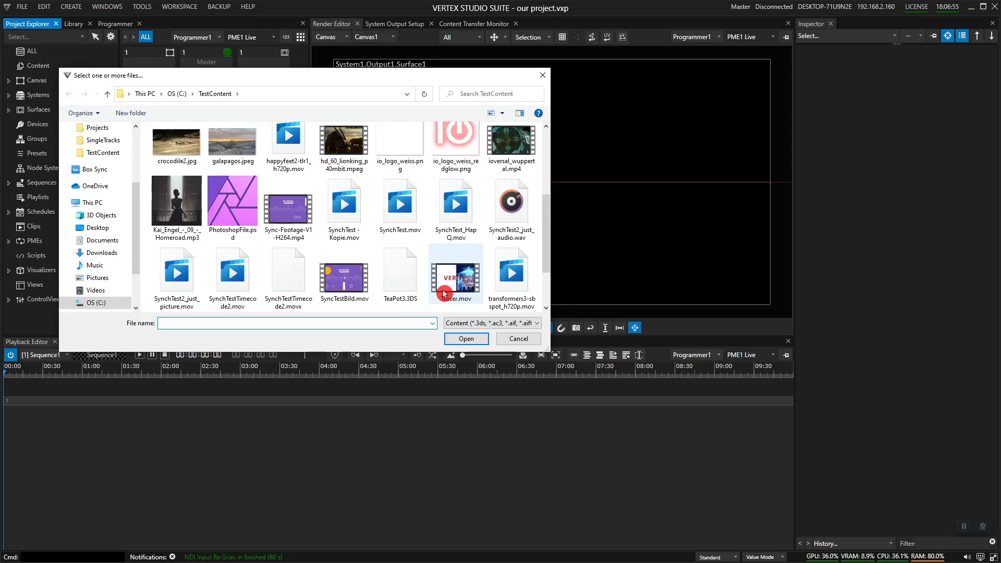
pyautogui.scroll(-2, 444, 293)
pyautogui.click(456, 200)
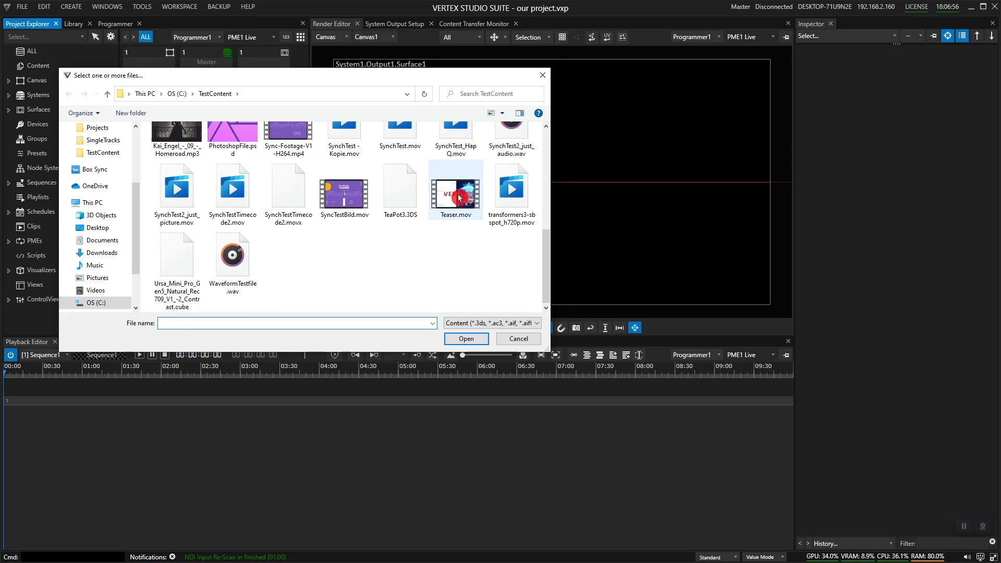
pyautogui.click(475, 339)
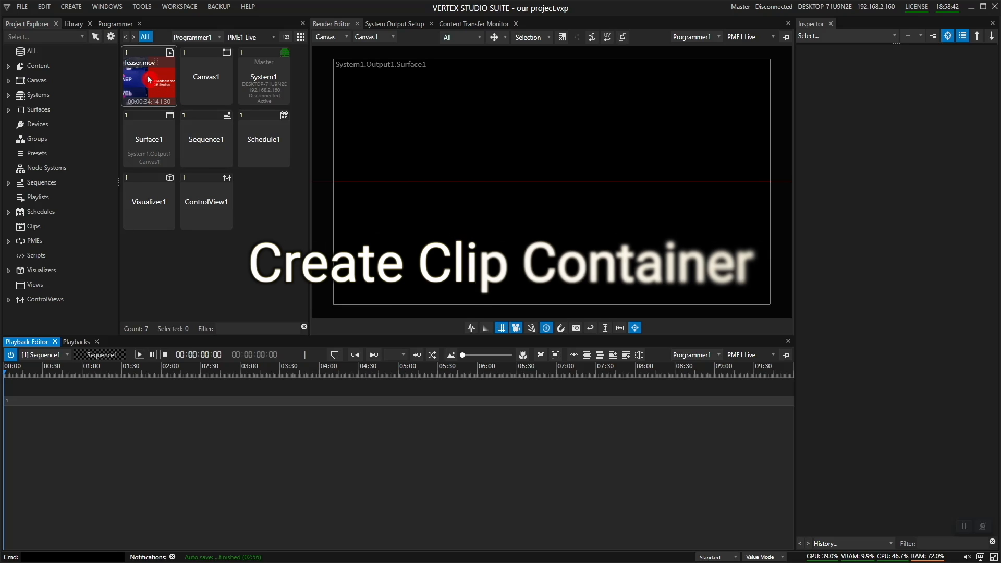
# - Place Teaser.mov at the start of Sequence1's first layer and play it with muted audio, pausing at about 20 seconds
pyautogui.moveTo(149, 77); pyautogui.dragTo(25, 415)
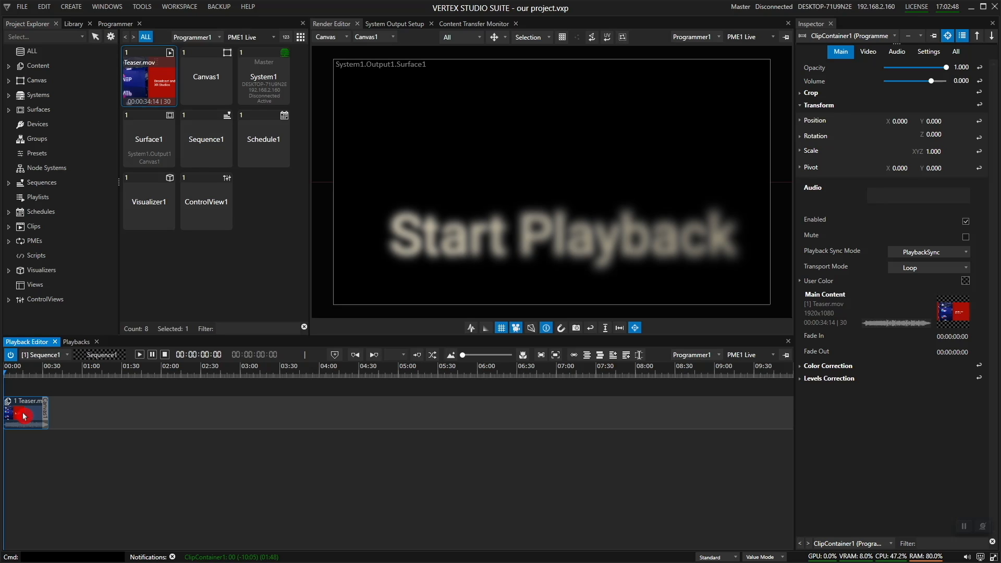
pyautogui.press('space')
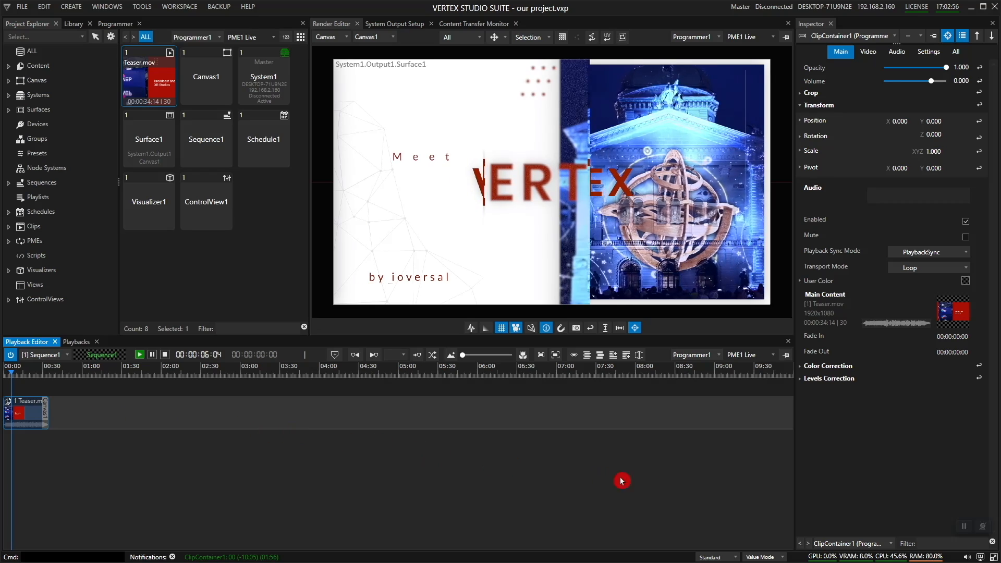
pyautogui.click(968, 558)
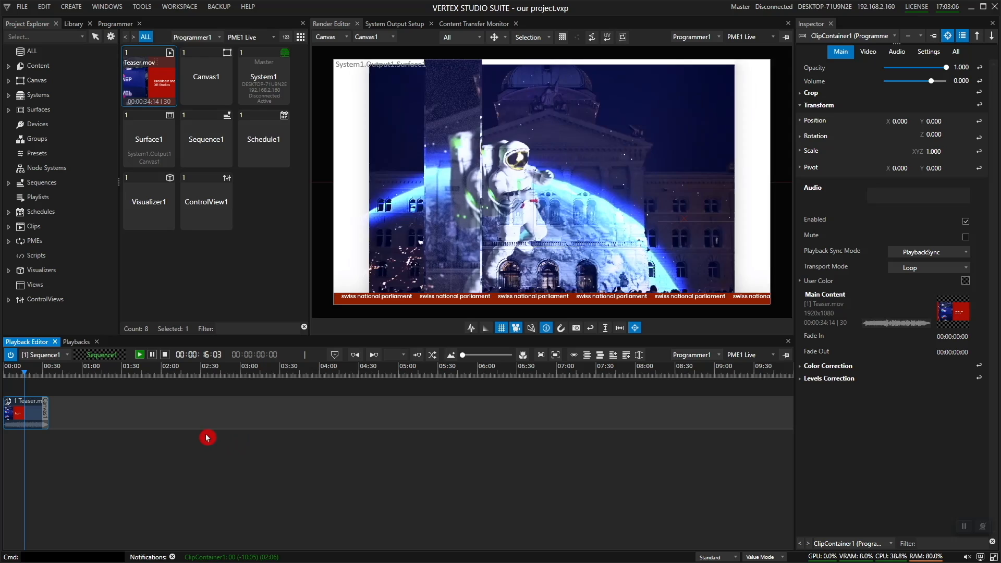
pyautogui.click(154, 355)
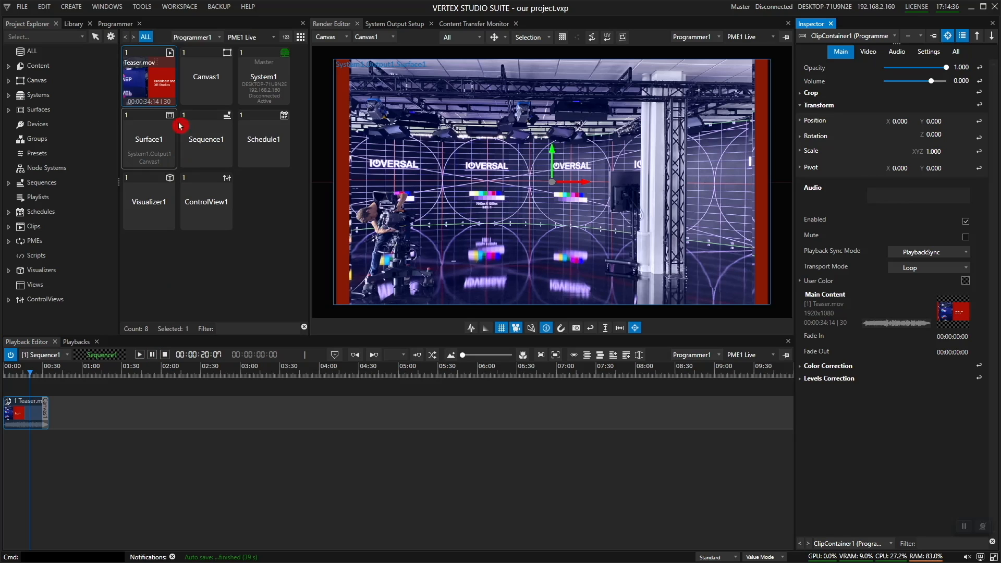
# - Examine the properties of Canvas1, System1, Surface1, Visualizer1 and the Teaser.mov clip container, including the clip's Main category
pyautogui.click(149, 74)
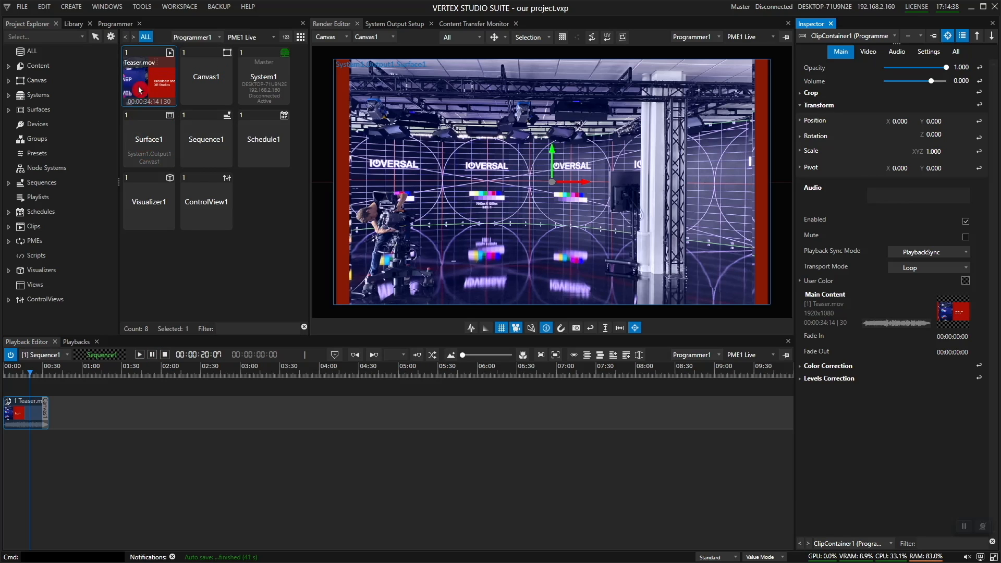
pyautogui.click(204, 77)
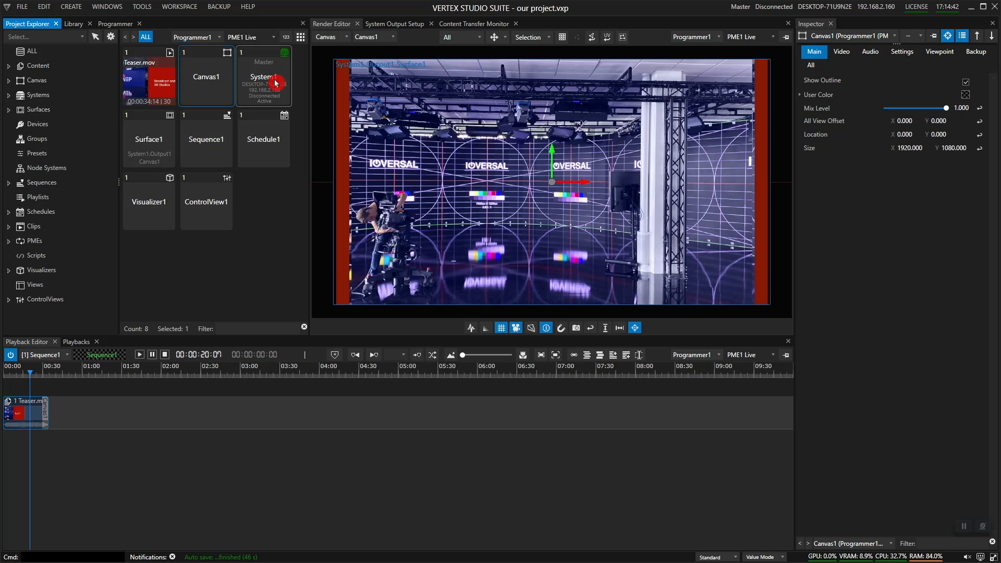
pyautogui.click(263, 85)
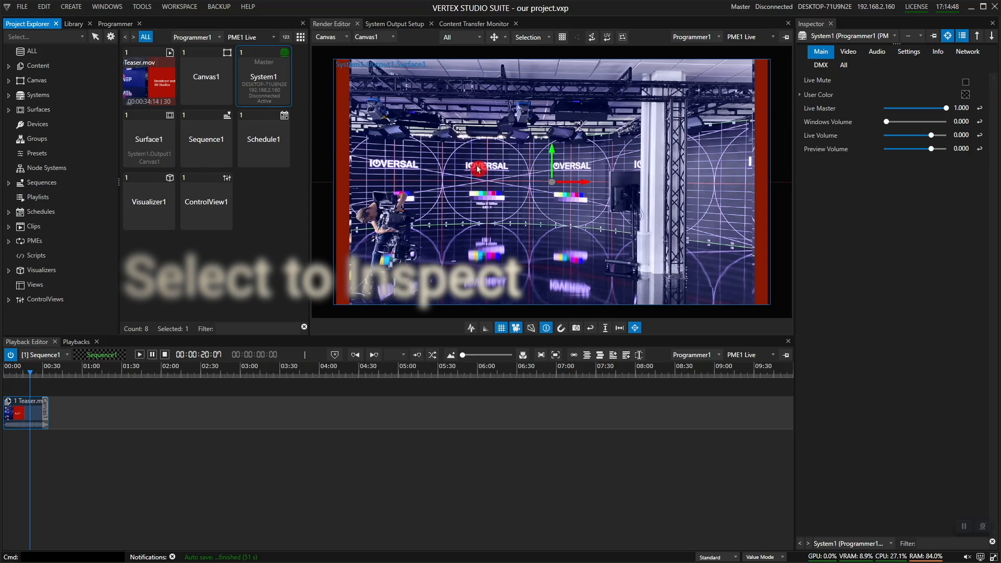
pyautogui.click(143, 141)
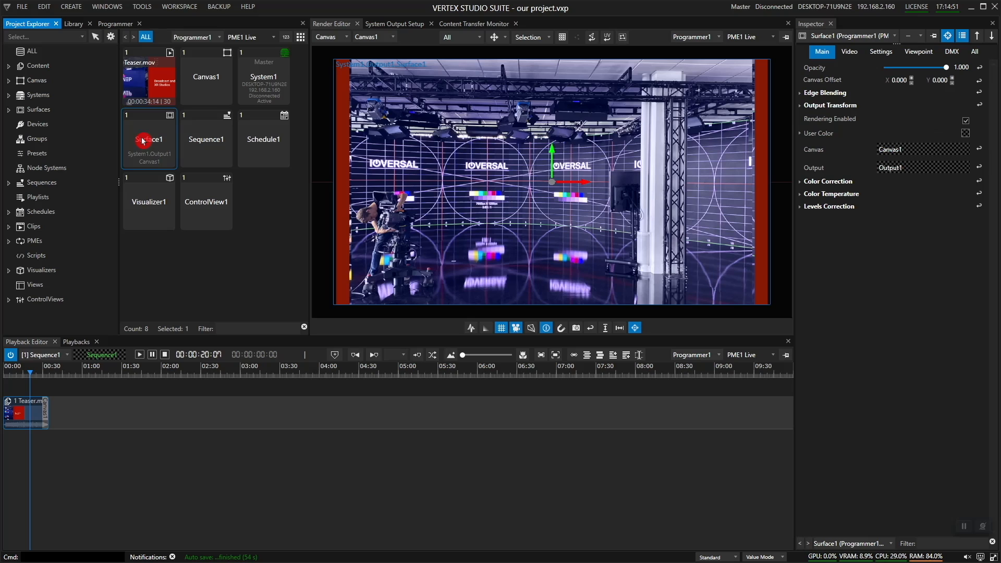
pyautogui.click(154, 200)
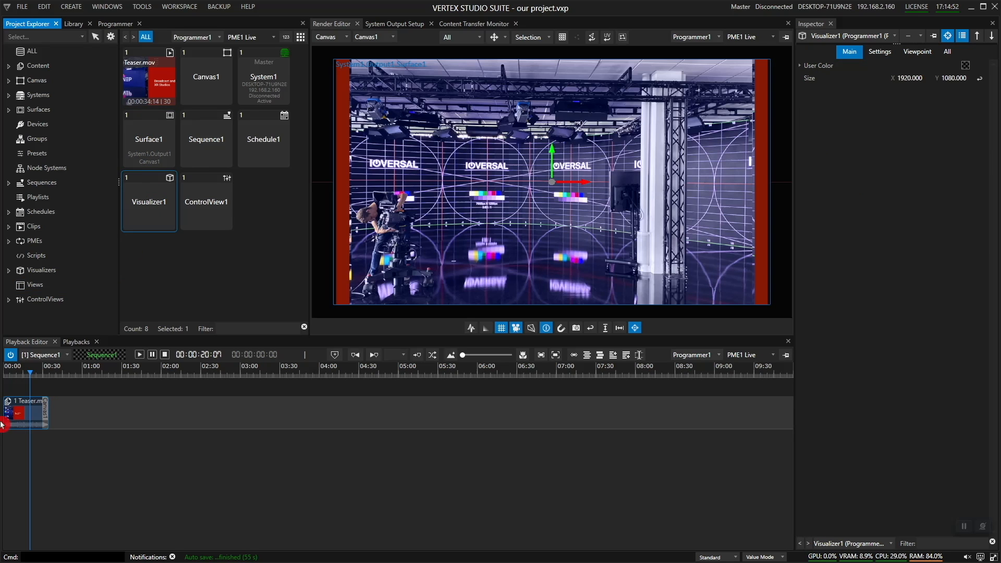
pyautogui.click(22, 413)
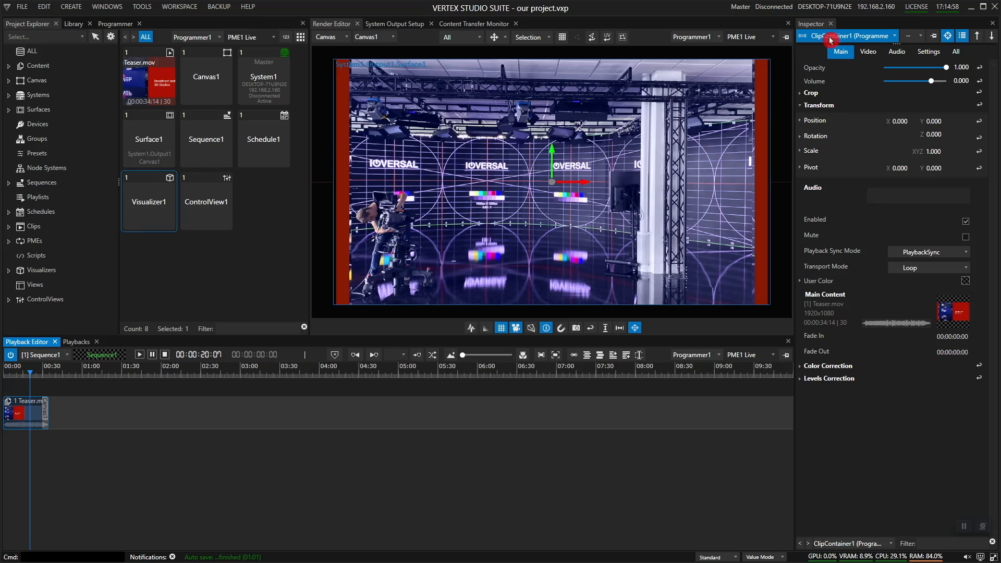
pyautogui.click(955, 51)
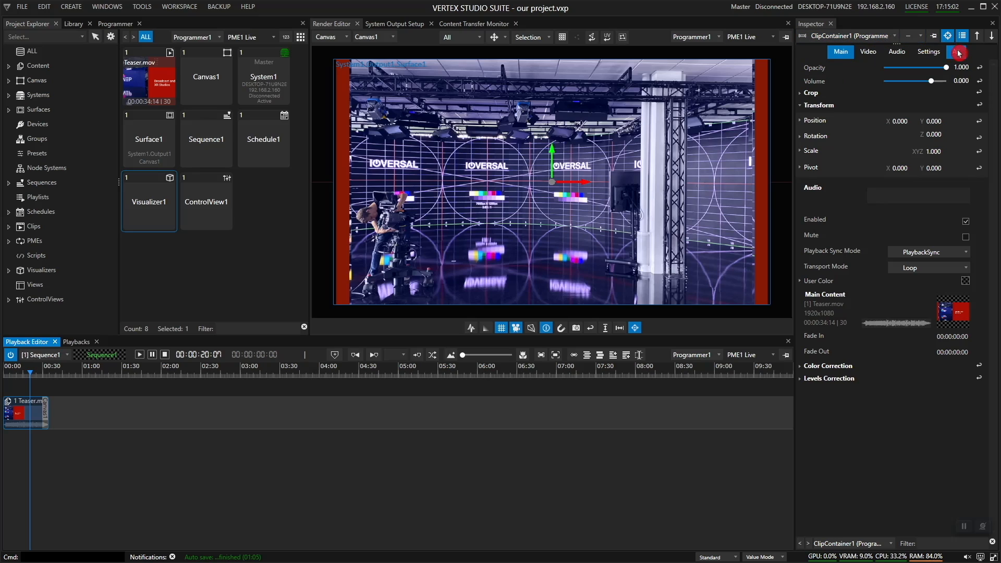
pyautogui.click(840, 55)
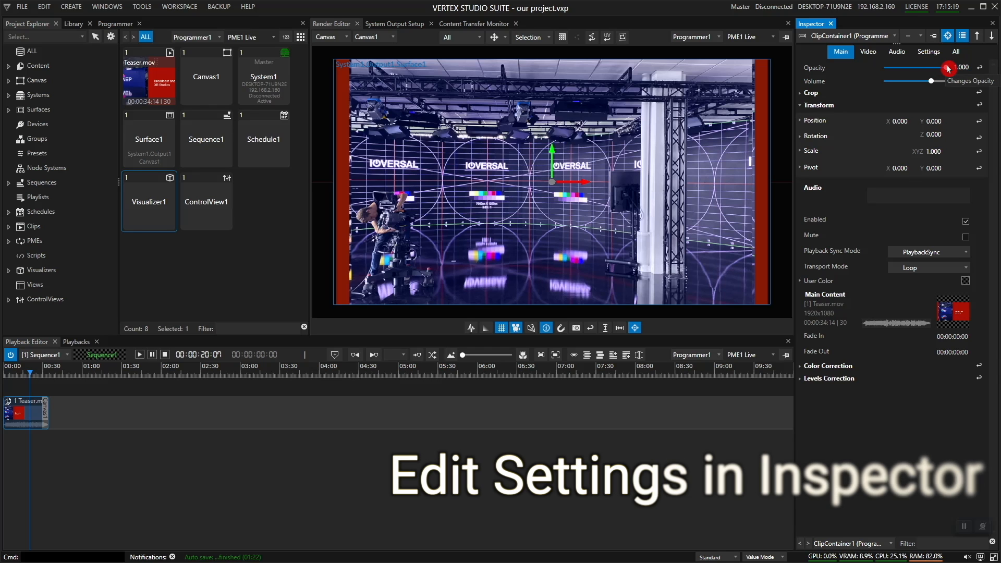
# - Try adjusting the clip's opacity, position to X 340, Y -130 and rotation to Z -205, and reset the position and rotation
pyautogui.moveTo(947, 68)
pyautogui.mouseDown()
pyautogui.moveTo(904, 73)
pyautogui.moveTo(967, 73)
pyautogui.moveTo(948, 78)
pyautogui.mouseUp()
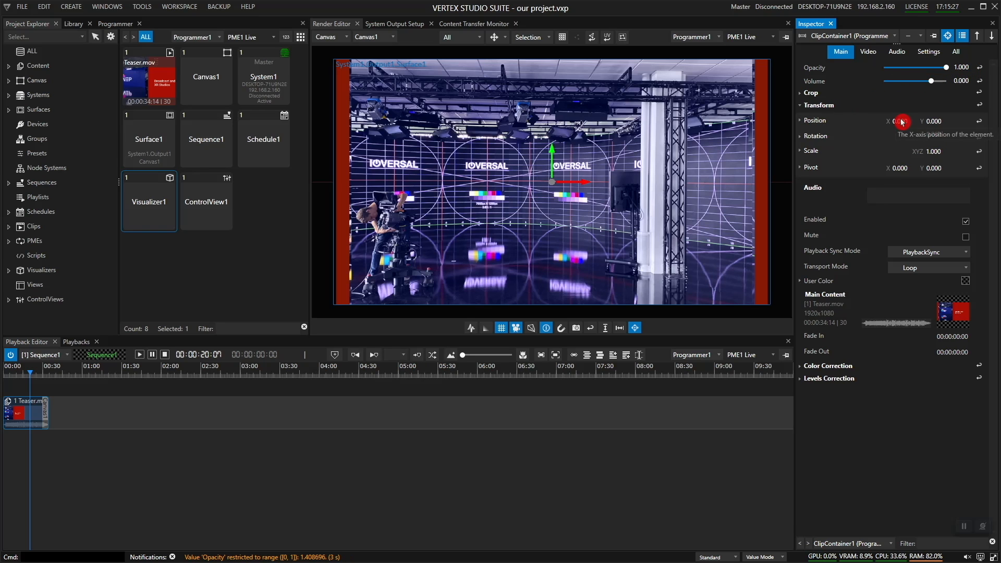
pyautogui.moveTo(900, 122)
pyautogui.mouseDown()
pyautogui.moveTo(905, 130)
pyautogui.moveTo(911, 106)
pyautogui.mouseUp()
pyautogui.moveTo(946, 125); pyautogui.dragTo(943, 157)
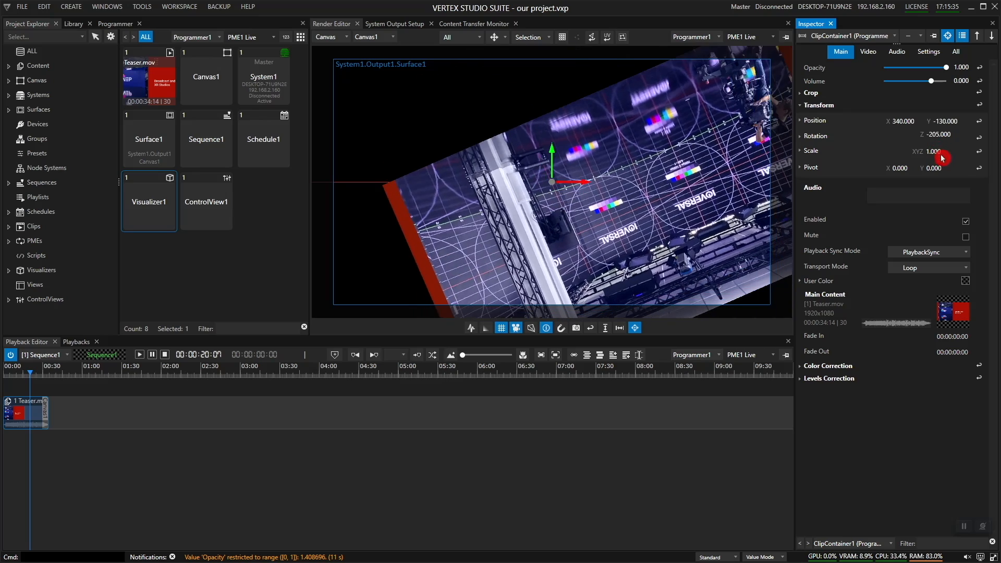
pyautogui.click(979, 137)
pyautogui.click(978, 121)
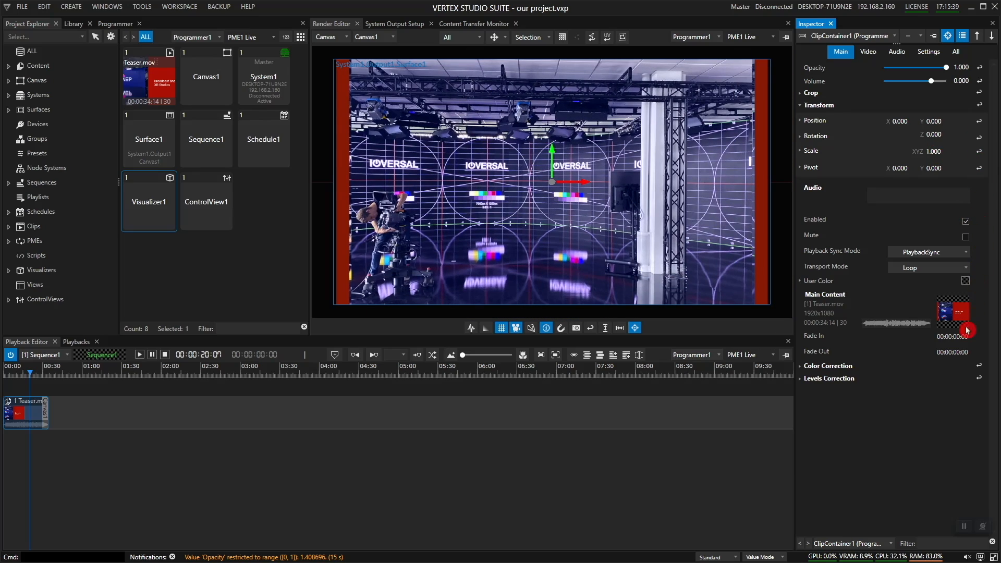
# - Expand the clip's Color Correction and Levels Correction settings
pyautogui.click(801, 367)
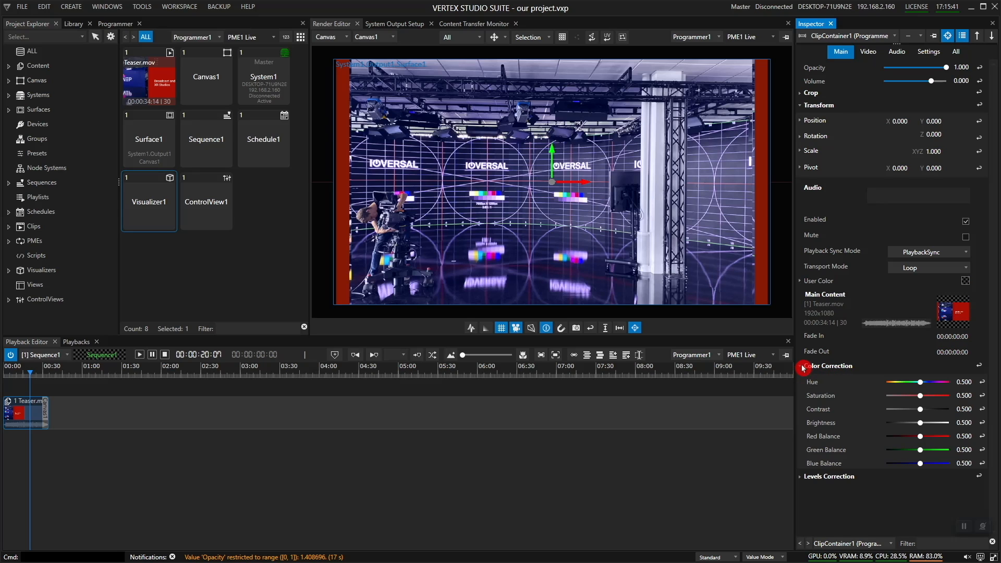
pyautogui.click(800, 477)
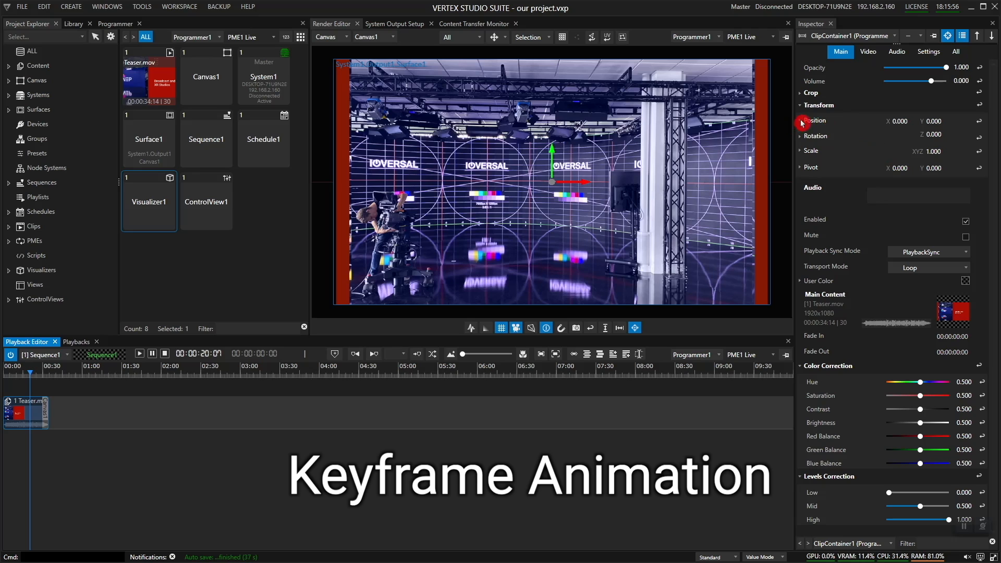
# - Add a keyframe for the clip's Y position at the playhead and expand its Position Y curve in the timeline
pyautogui.rightClick(932, 123)
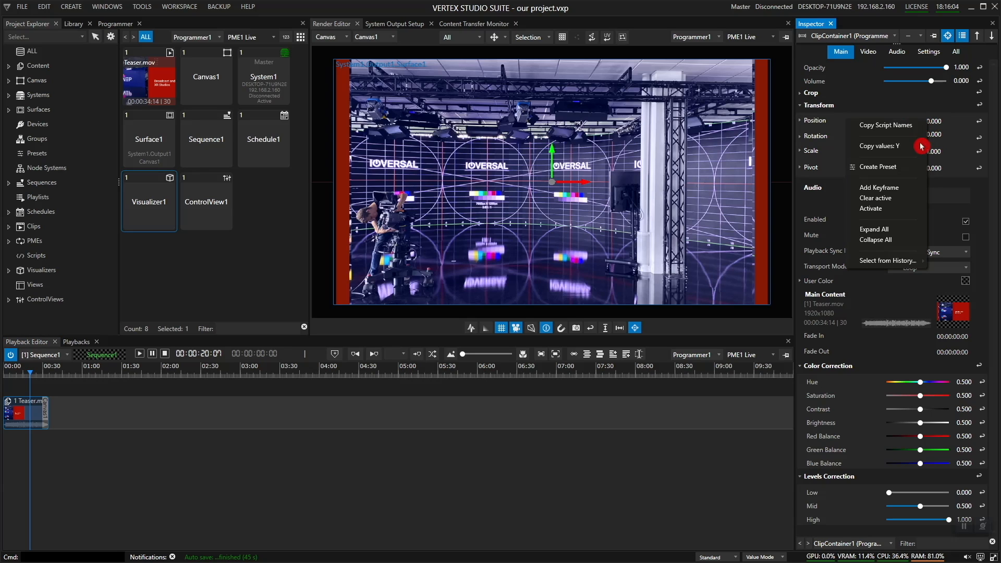
pyautogui.click(897, 191)
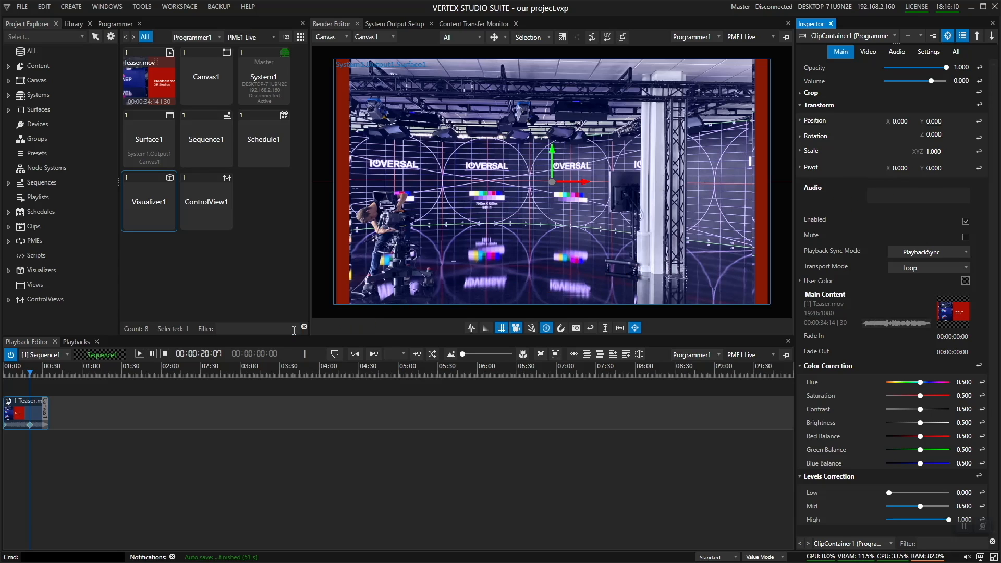
pyautogui.click(21, 408)
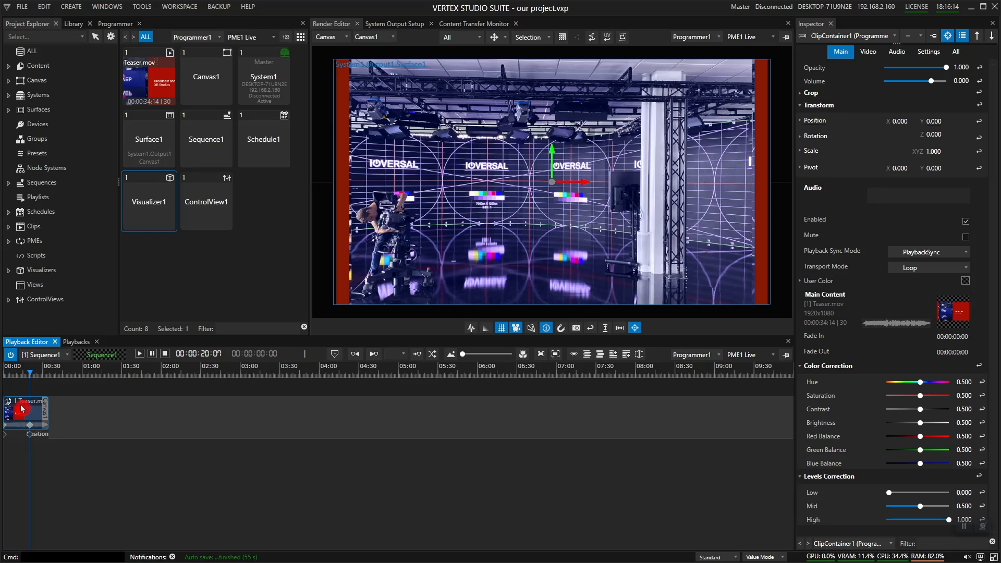
pyautogui.click(18, 437)
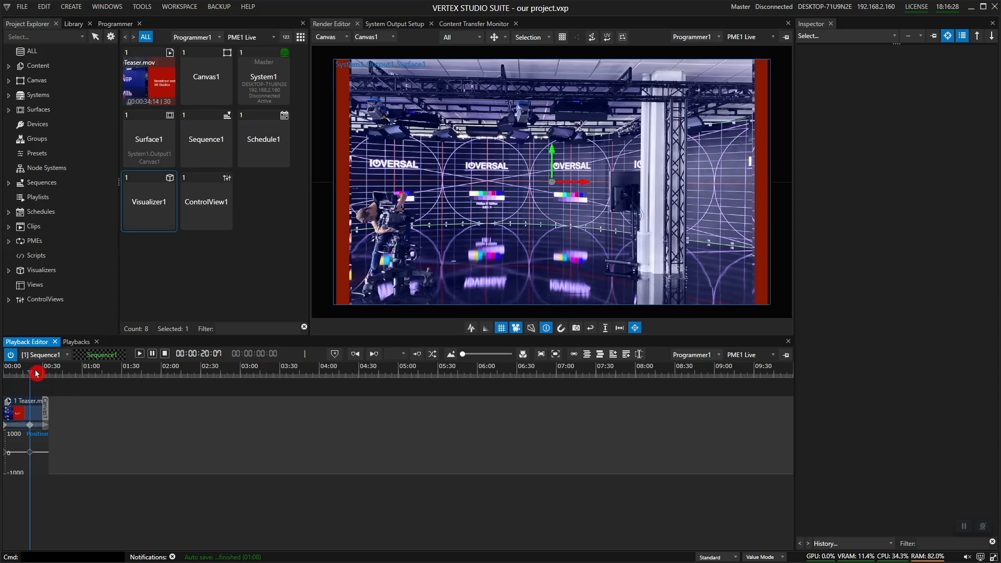
# - Add a second Position Y keyframe to the Teaser.mov clip at 00:00:28:07 with a value of -1130
pyautogui.scroll(3, 35, 370)
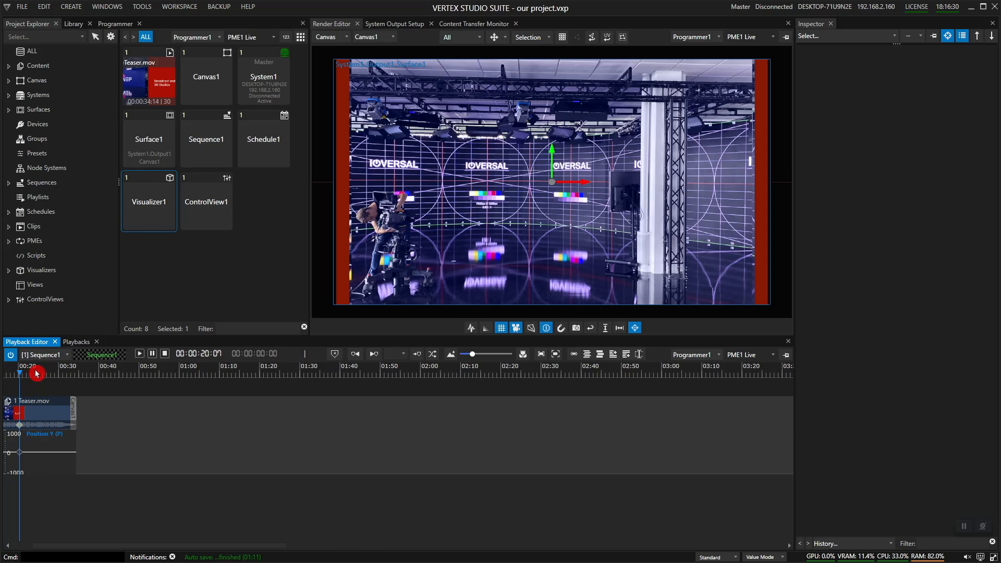
pyautogui.scroll(1, 36, 373)
pyautogui.moveTo(36, 376); pyautogui.dragTo(190, 384, button='middle')
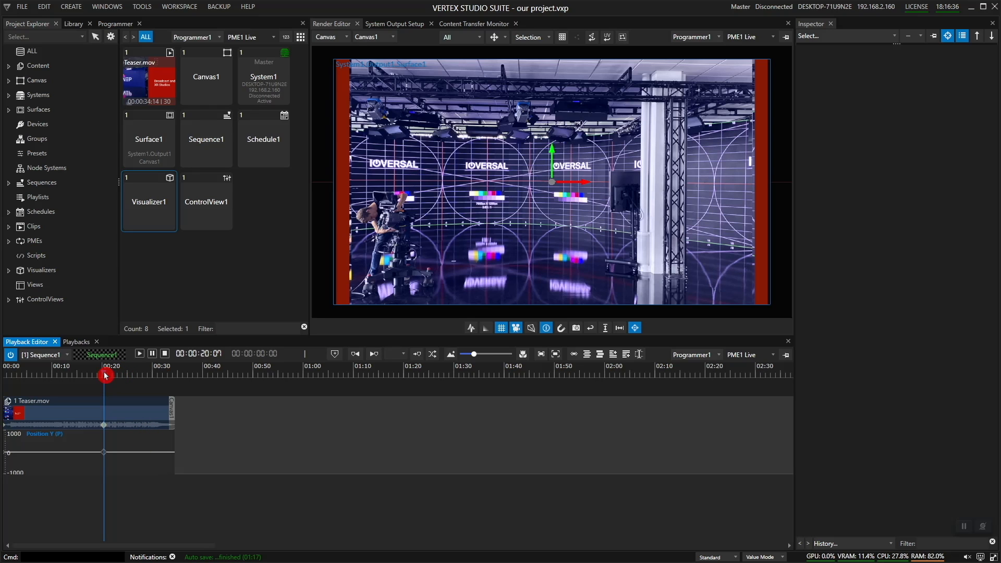
pyautogui.moveTo(105, 375); pyautogui.dragTo(144, 380)
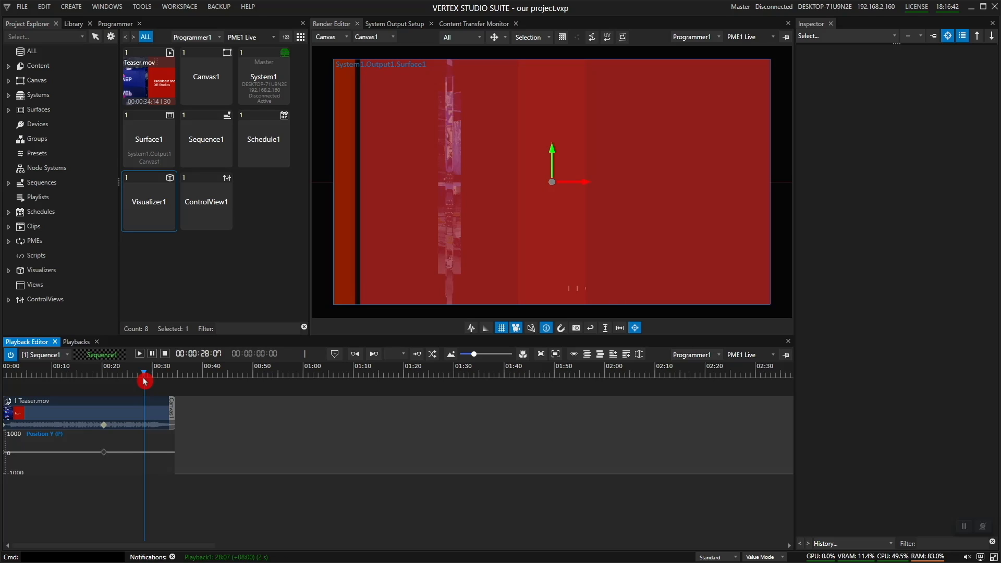
pyautogui.click(100, 411)
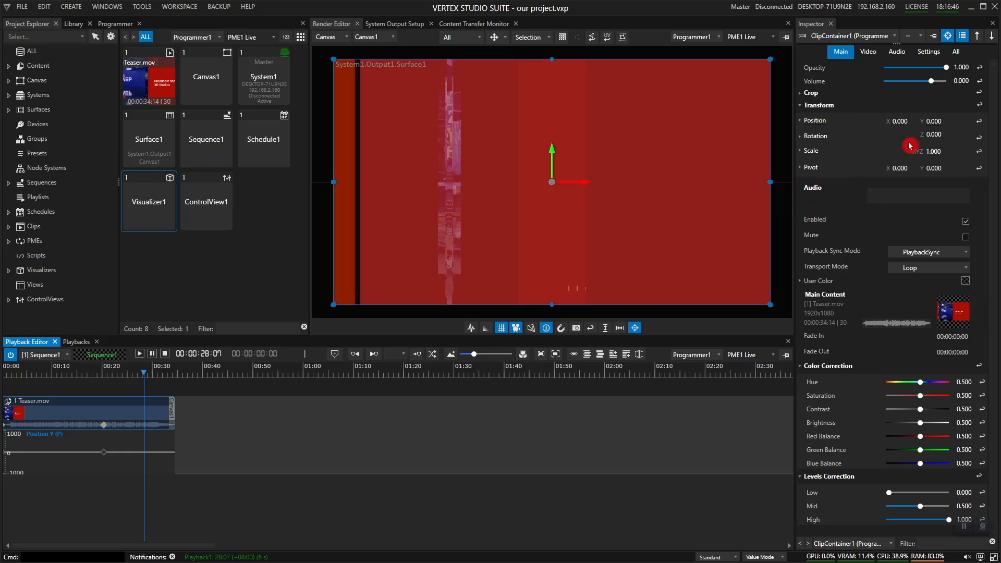
pyautogui.moveTo(937, 125); pyautogui.dragTo(941, 182)
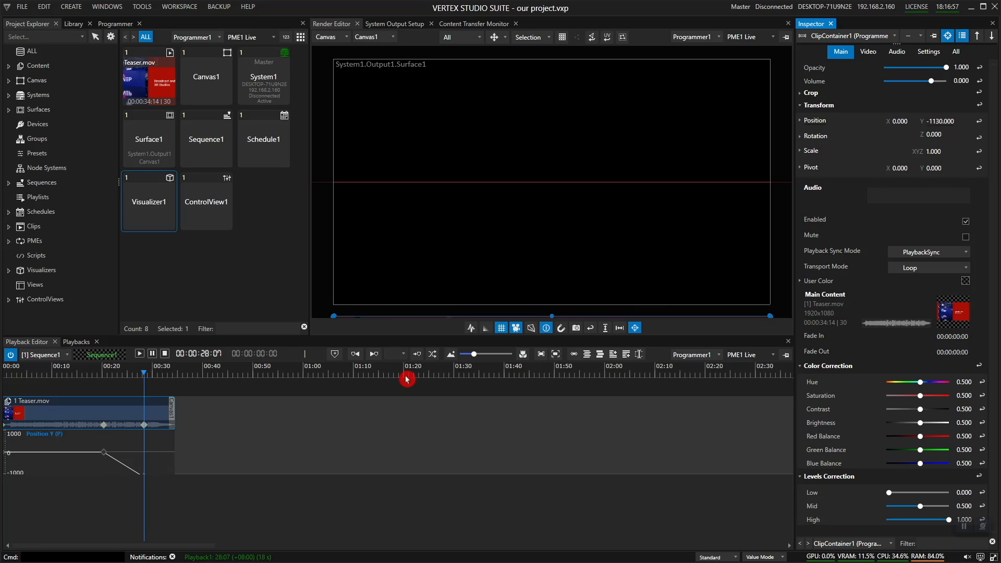
# - Deselect the clip and play the sequence from 00:00:17:20 to preview the Y position animation
pyautogui.click(99, 464)
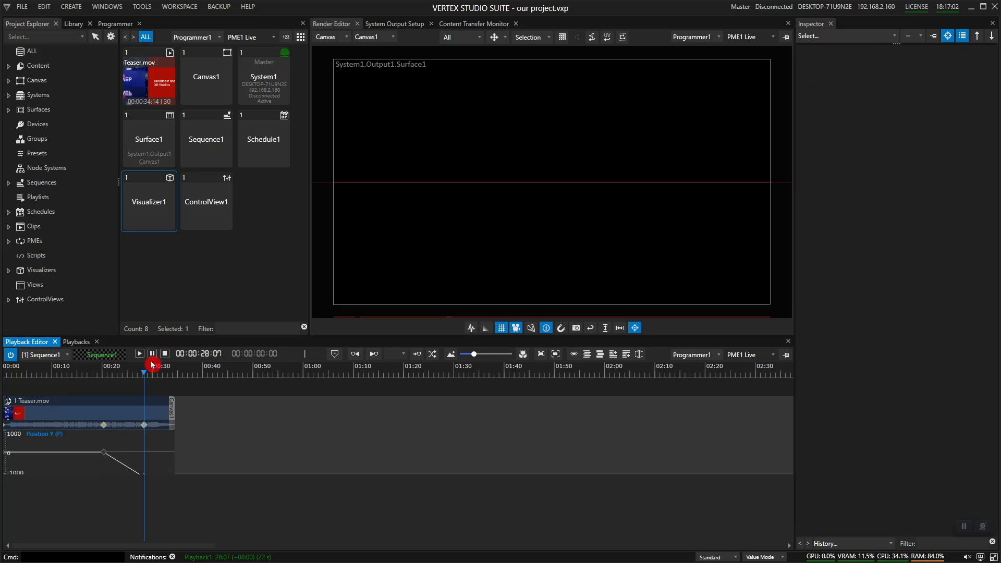
pyautogui.moveTo(148, 373); pyautogui.dragTo(95, 378)
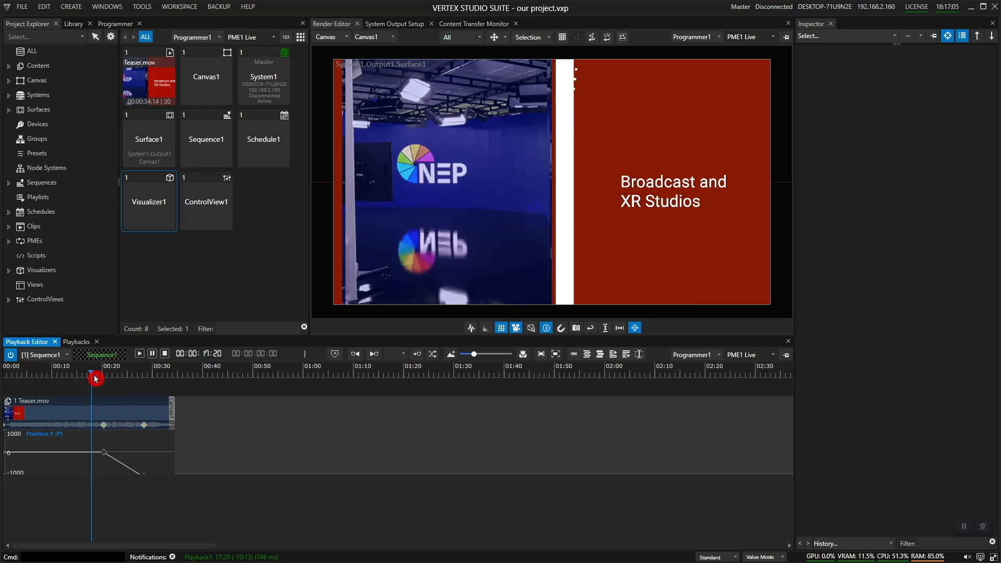
pyautogui.press('space')
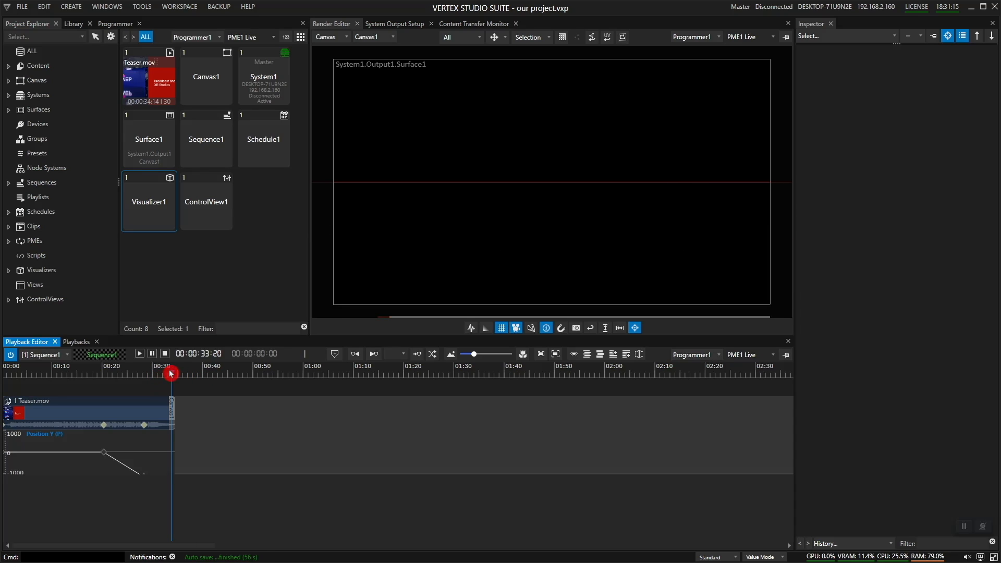
# - Add a cue at 00:00:32:24 near the clip's end and set it to JumpToCue mode with cue 2 as the target
pyautogui.moveTo(171, 373); pyautogui.dragTo(169, 374)
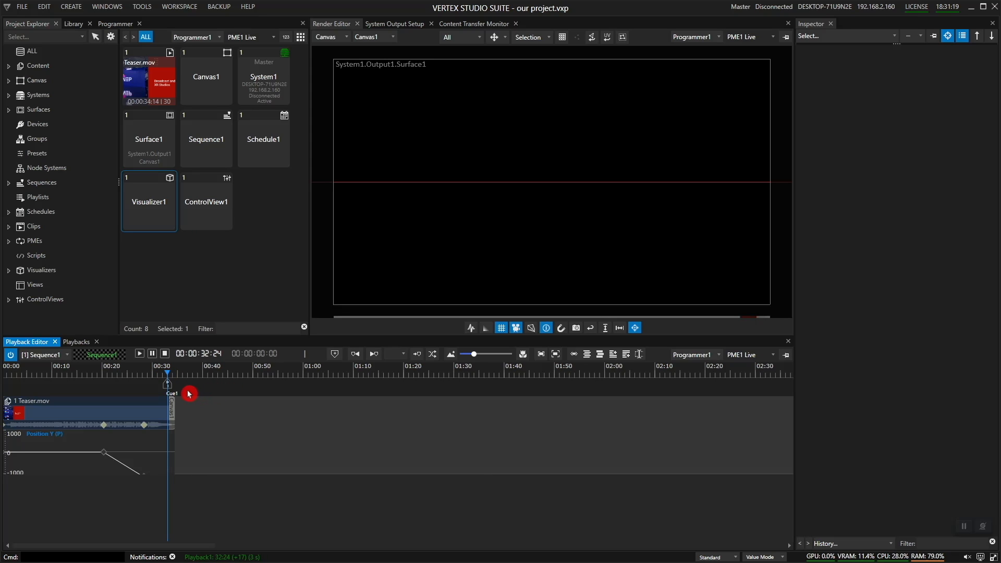
pyautogui.click(169, 388)
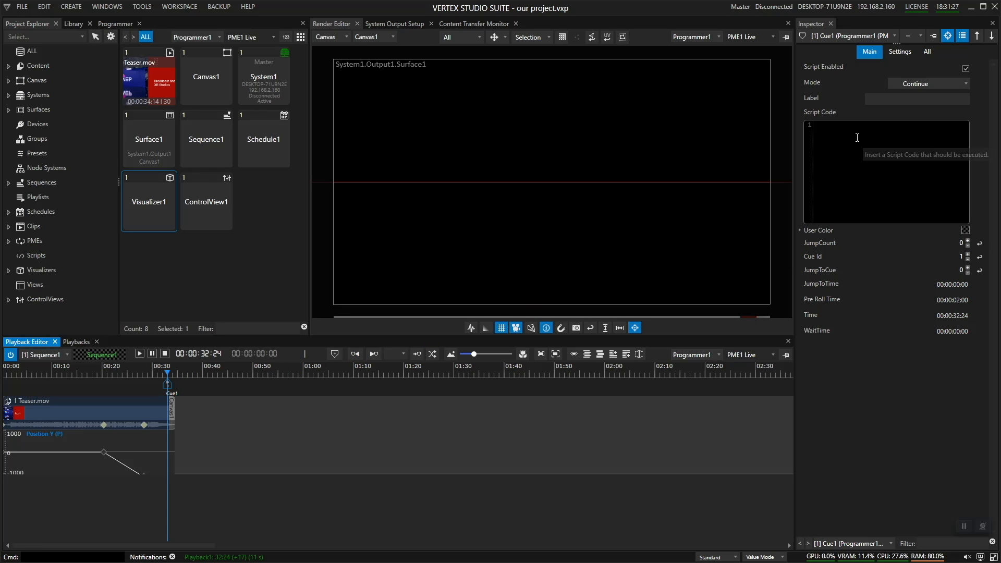
pyautogui.click(903, 85)
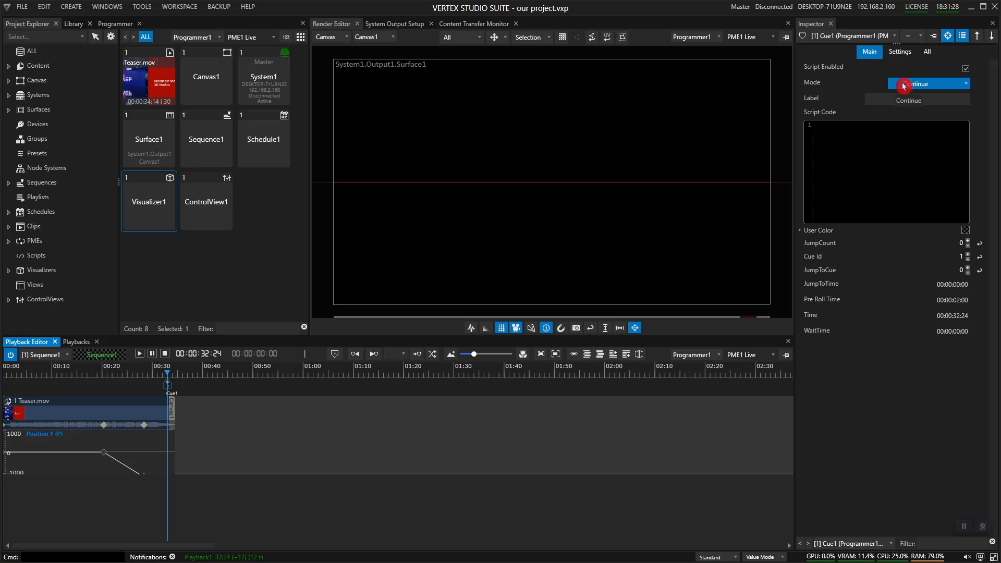
pyautogui.click(932, 85)
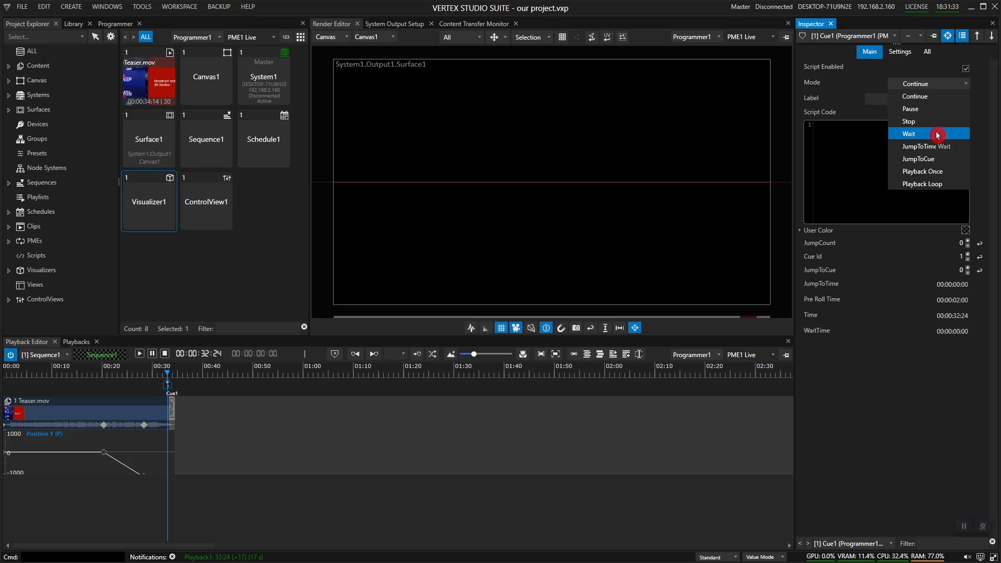
pyautogui.click(946, 158)
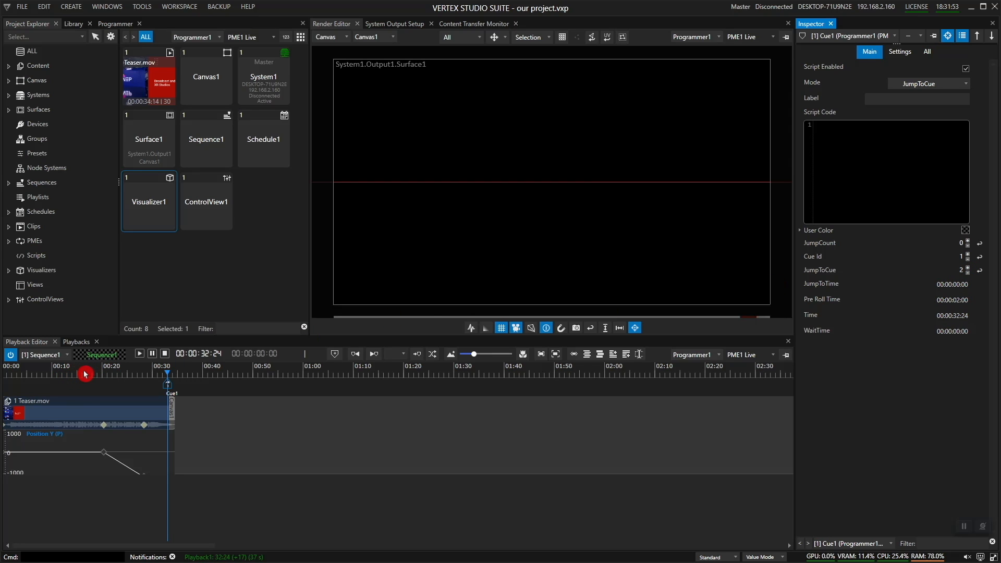
# - Add a second cue at 00:00:18:16 and play the sequence with Cue1 moved to 00:00:30:00
pyautogui.moveTo(85, 374); pyautogui.dragTo(98, 374)
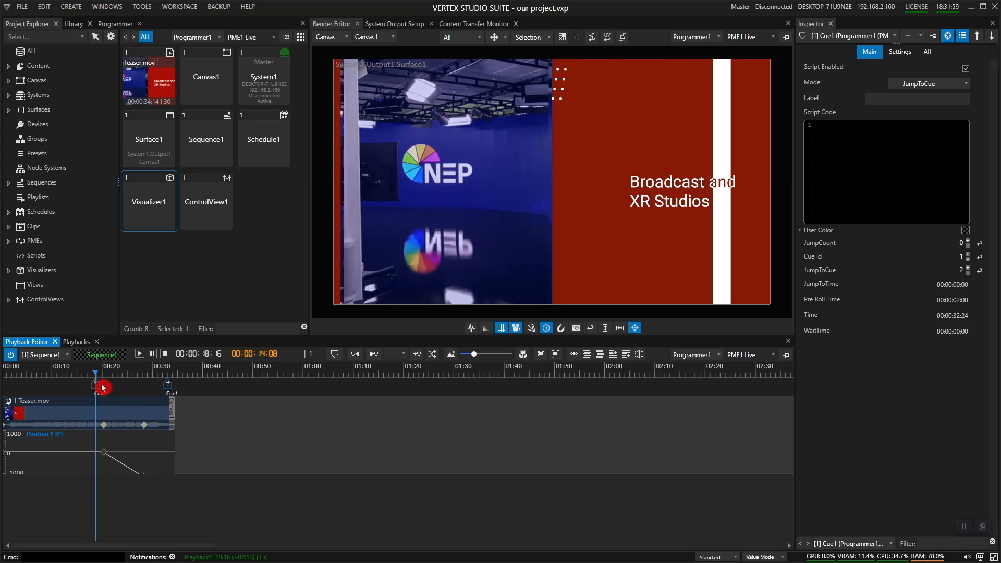
pyautogui.click(94, 386)
pyautogui.moveTo(165, 387); pyautogui.dragTo(158, 388)
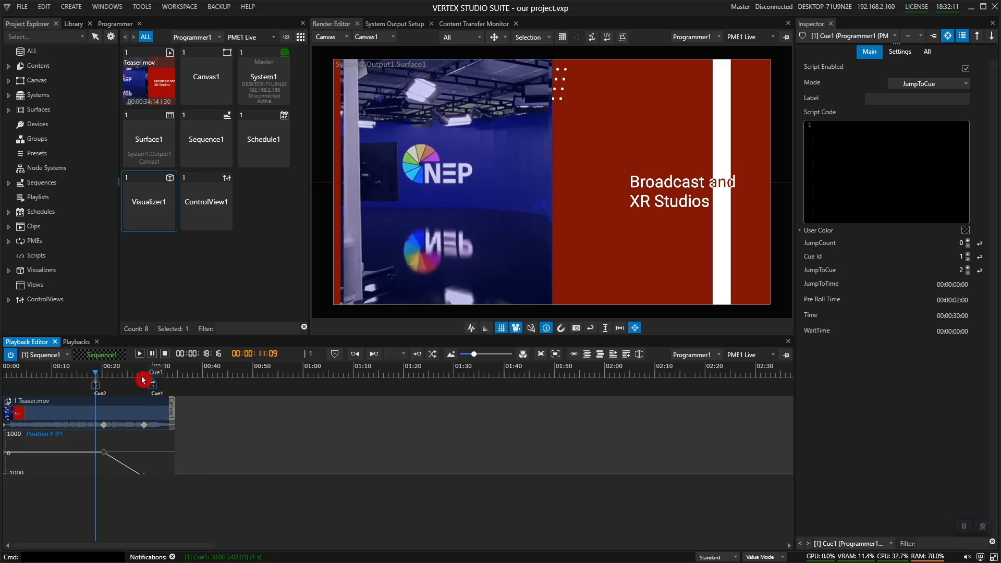
pyautogui.press('space')
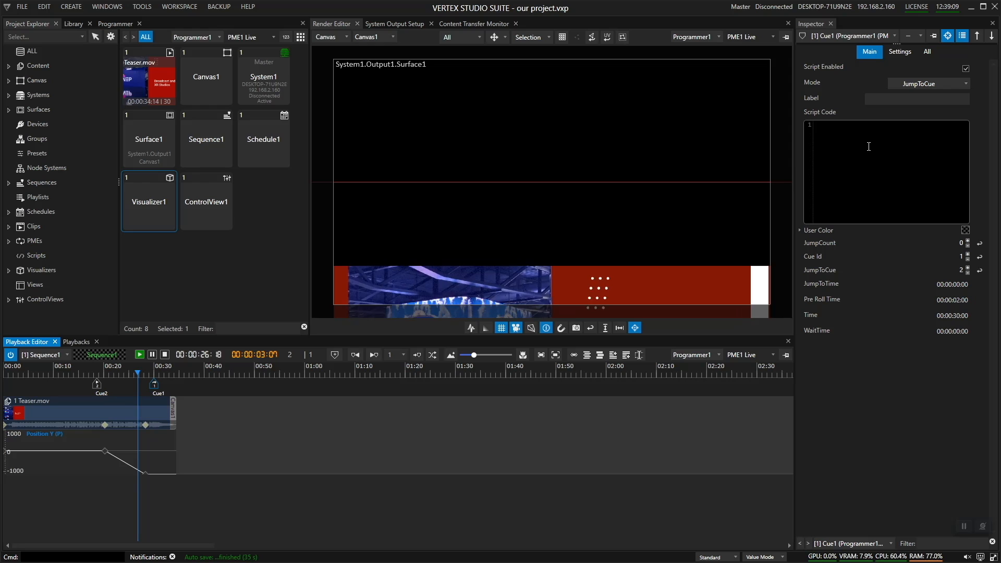
# - Enter the script code "Playback1.Stop" for Cue1
pyautogui.click(843, 132)
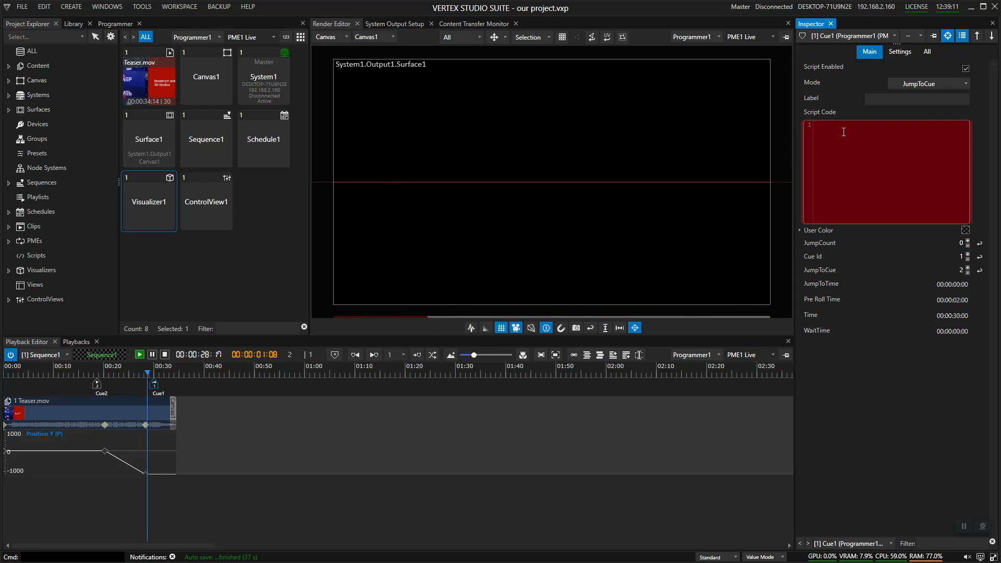
pyautogui.write('P')
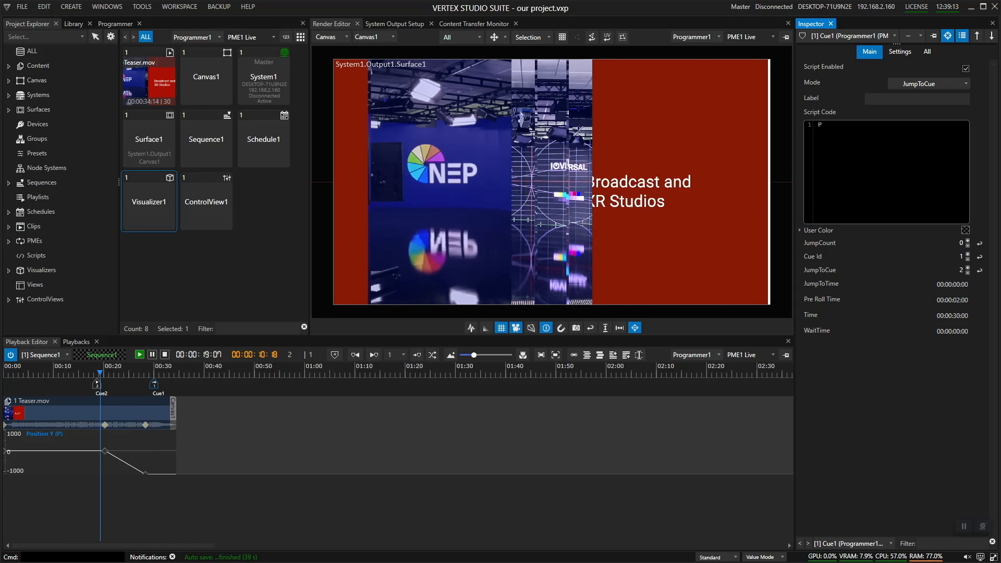
pyautogui.write('layb')
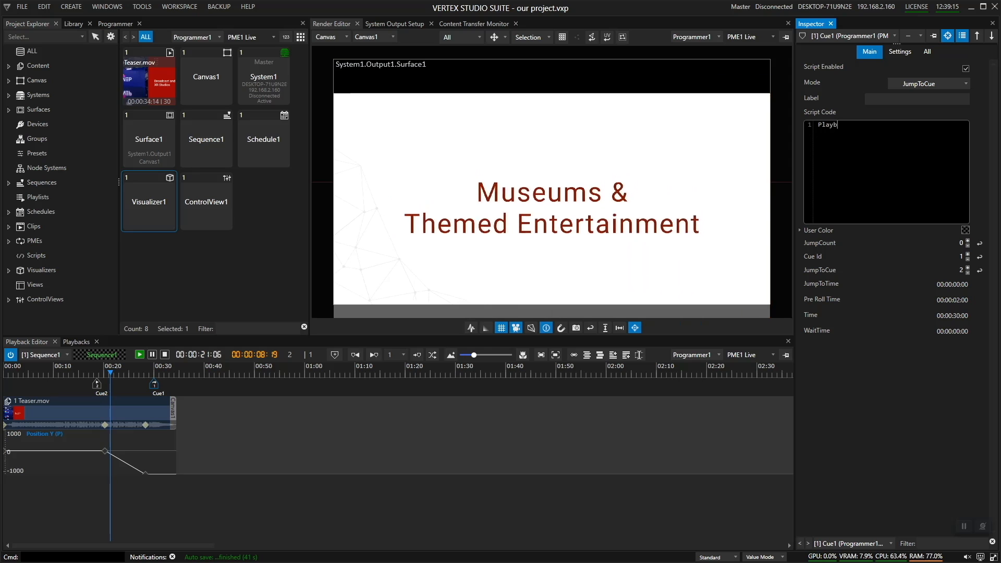
pyautogui.write('ack1.Stop')
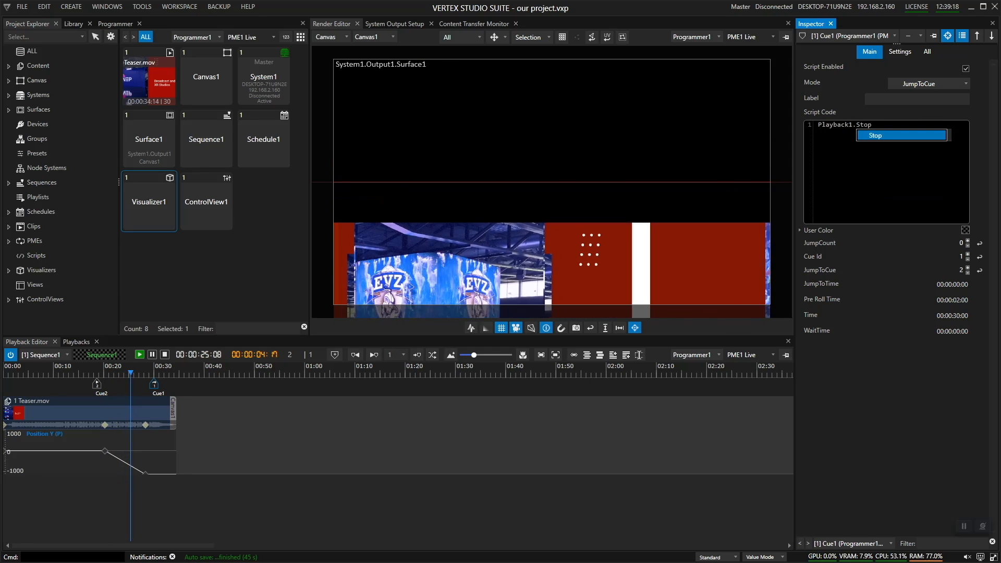
pyautogui.press('Return')
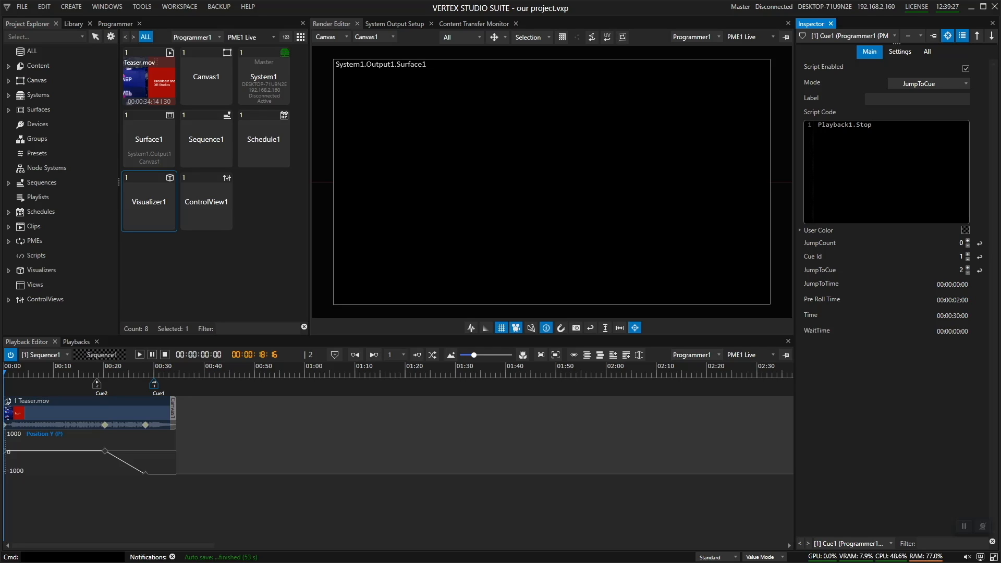
pyautogui.click(963, 527)
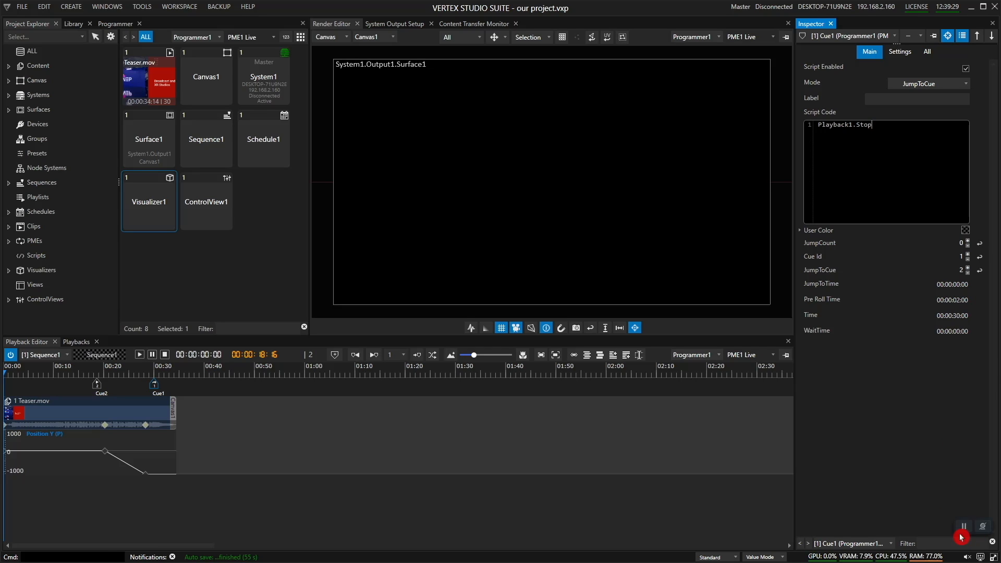